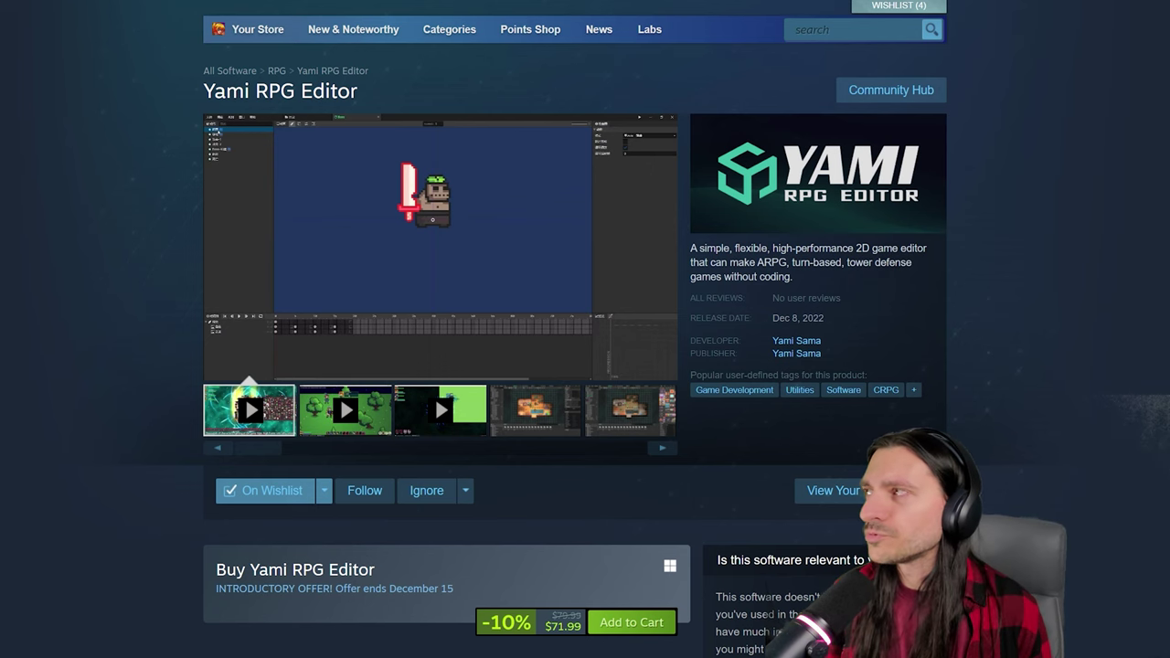
scroll(585, 329, "down", 20)
mouse_move(230, 512)
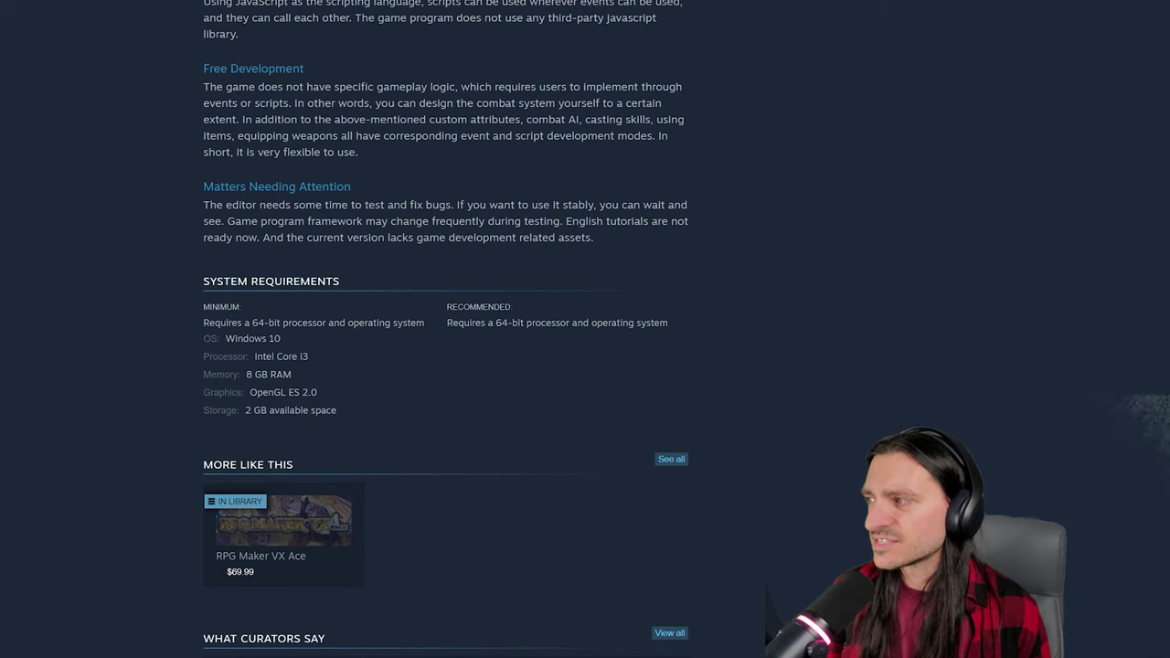
scroll(217, 574, "up", 15)
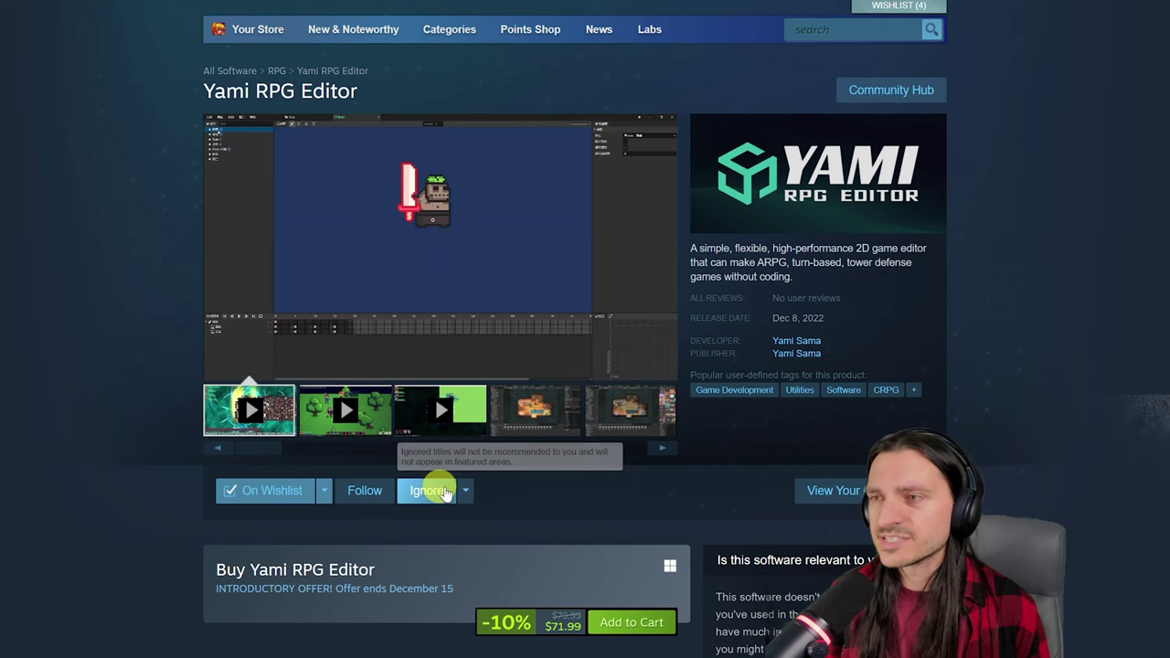
Scroll down to About This Software, which lists the Scene, UI, Animation and Particle editors.
scroll(320, 180, "down", 5)
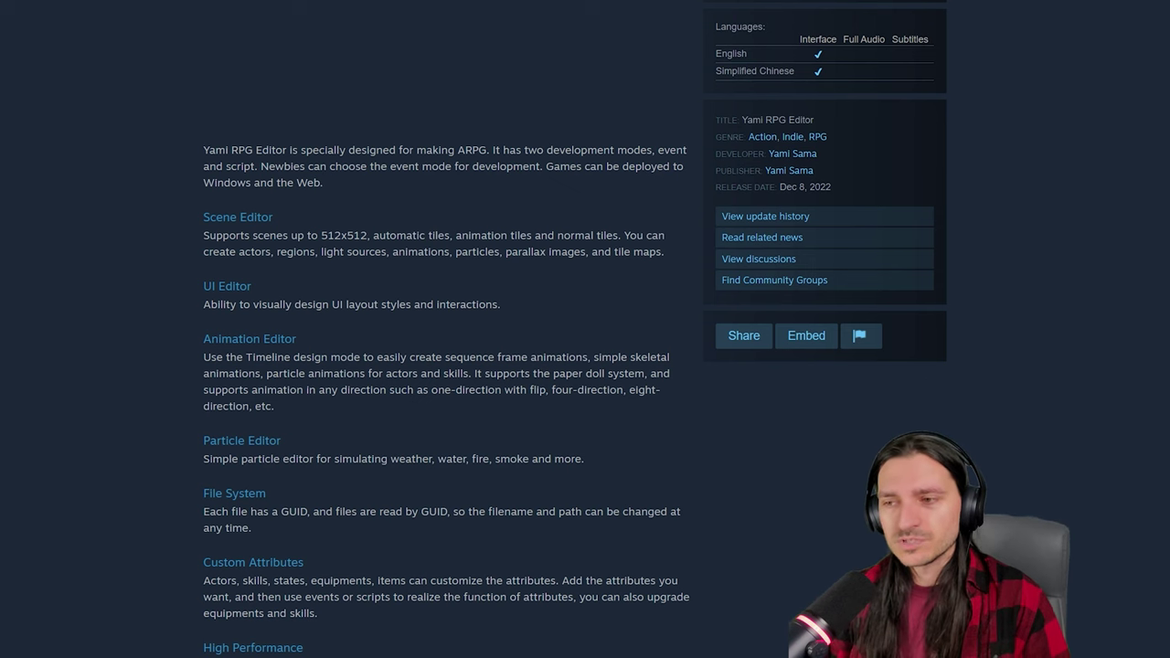
Scroll the store page while the trailer plays through its Particle Editor segment.
scroll(446, 329, "down", 7)
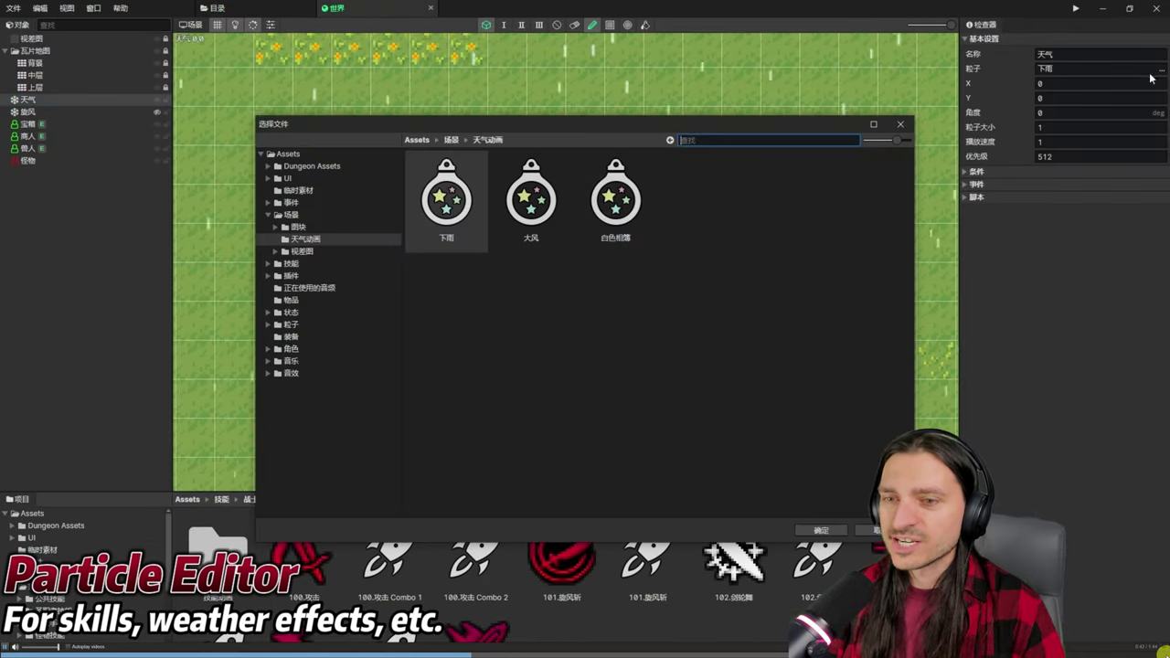
double_click(618, 203)
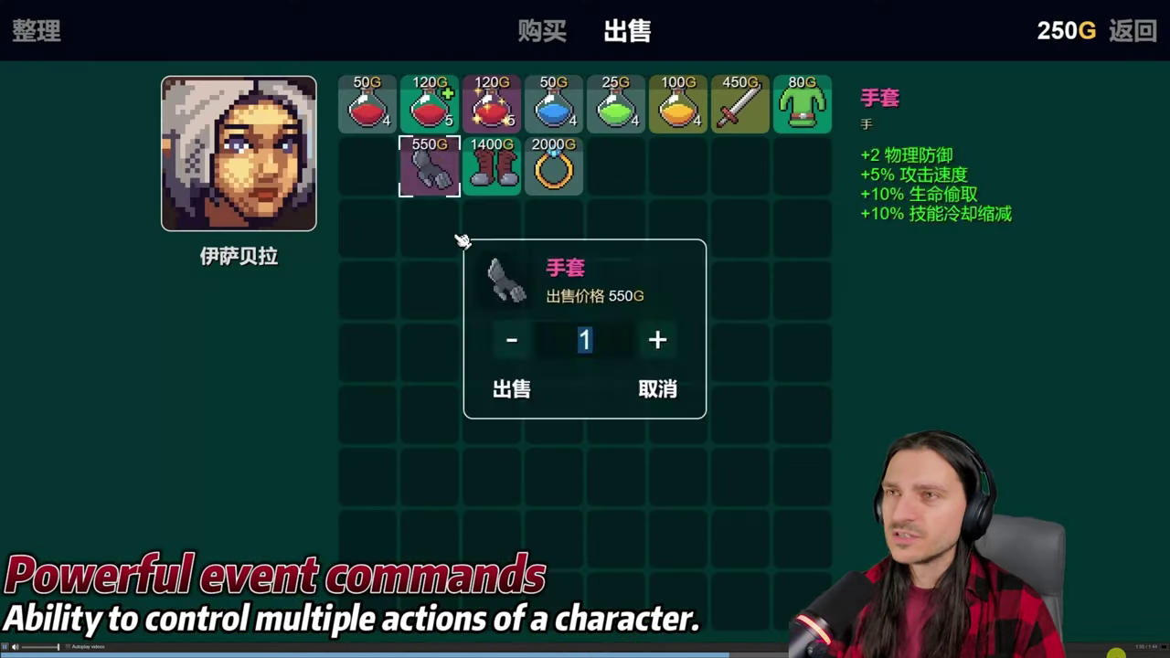
left_click(509, 386)
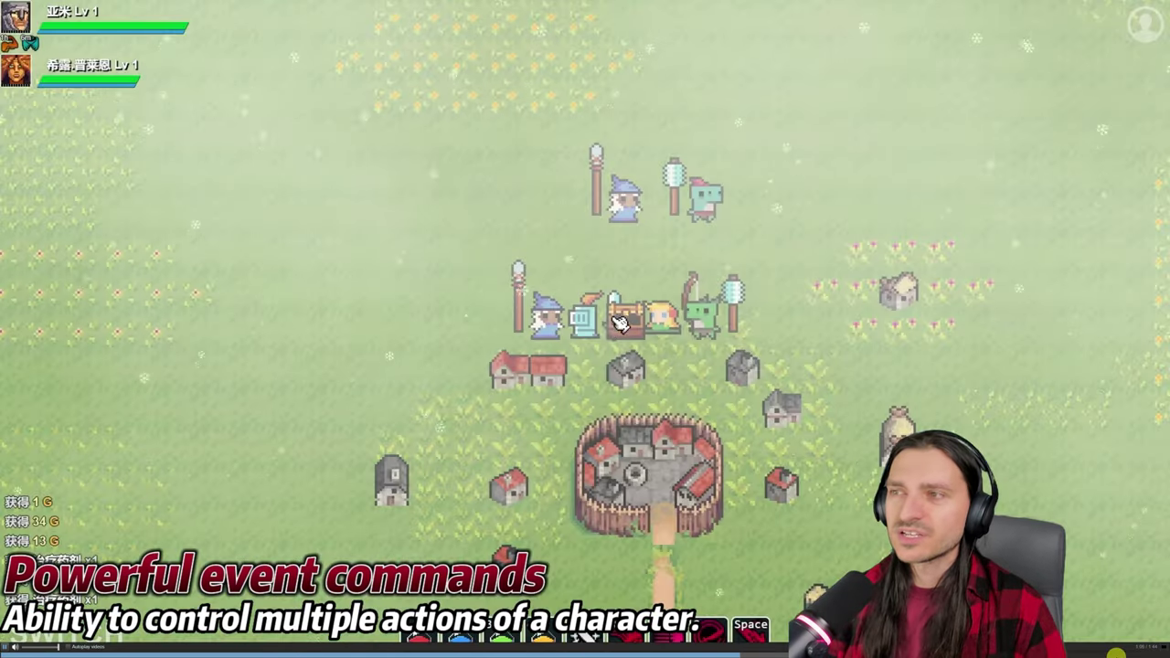
left_click(619, 322)
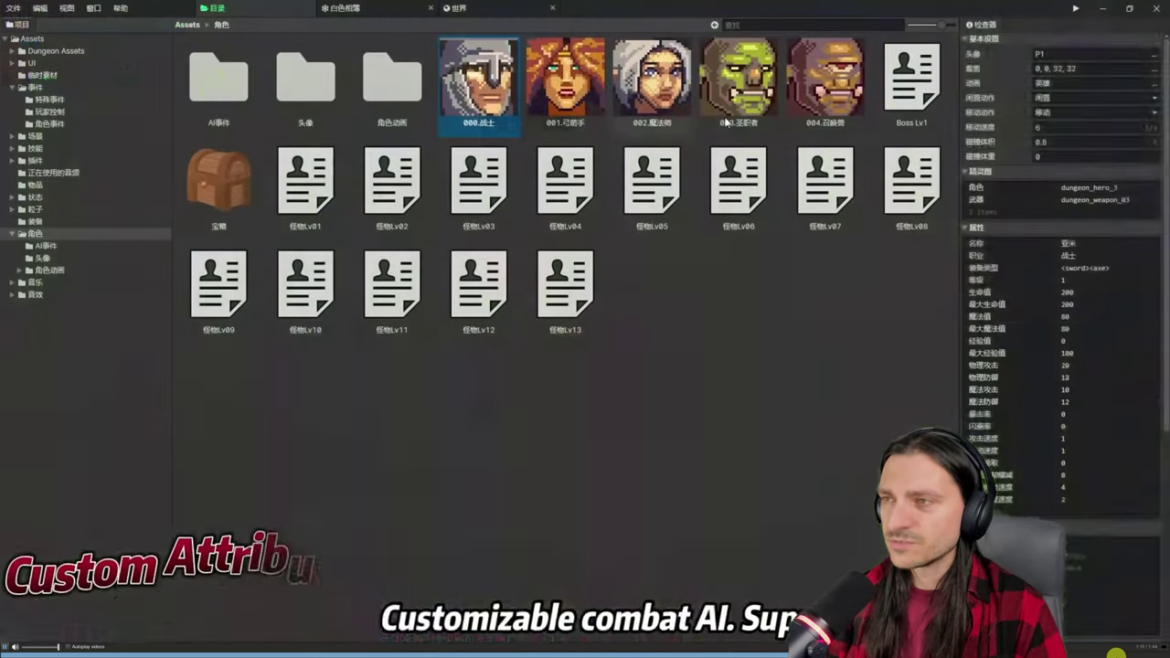
scroll(1051, 274, "down", 5)
Operate the full-screen trailer player with double-clicks and drags across the video.
double_click(984, 424)
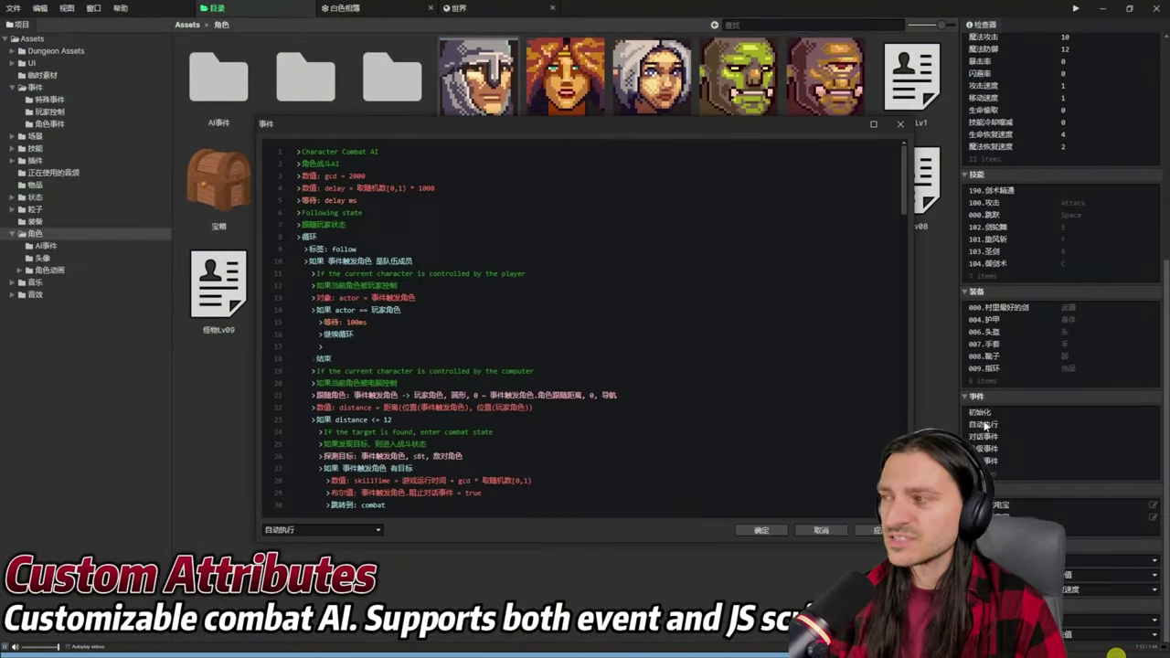
left_click_drag(902, 220, 904, 285)
double_click(549, 245)
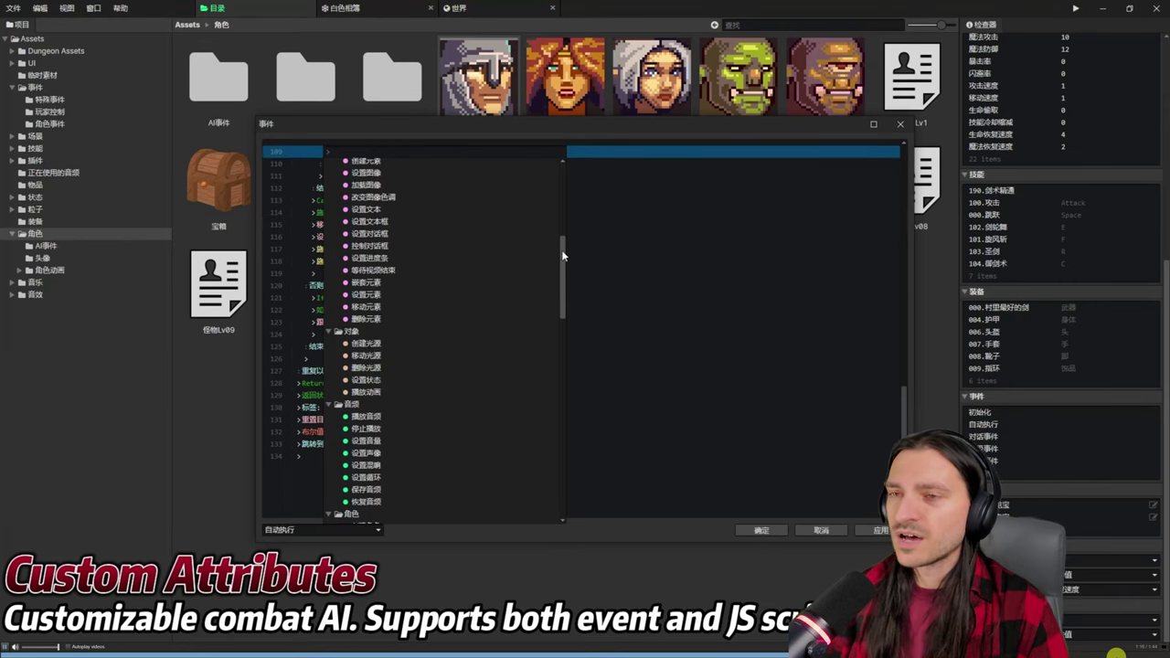
left_click_drag(562, 249, 561, 394)
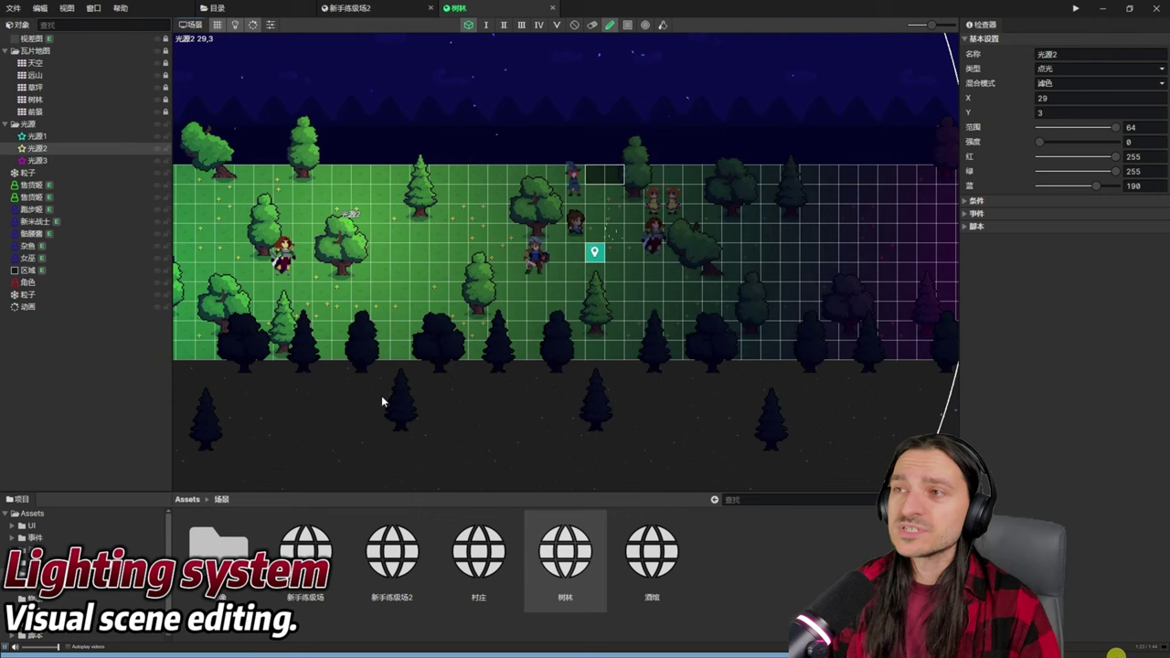
left_click_drag(1056, 125, 1017, 141)
left_click_drag(1115, 171, 1003, 161)
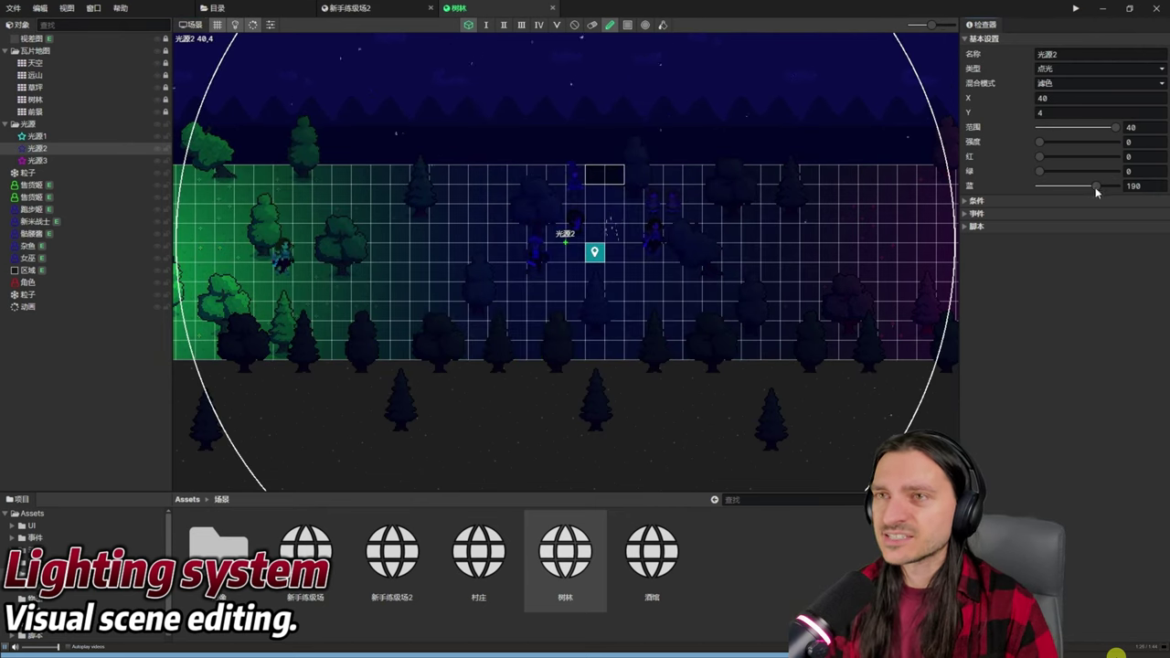
left_click_drag(1095, 186, 1162, 159)
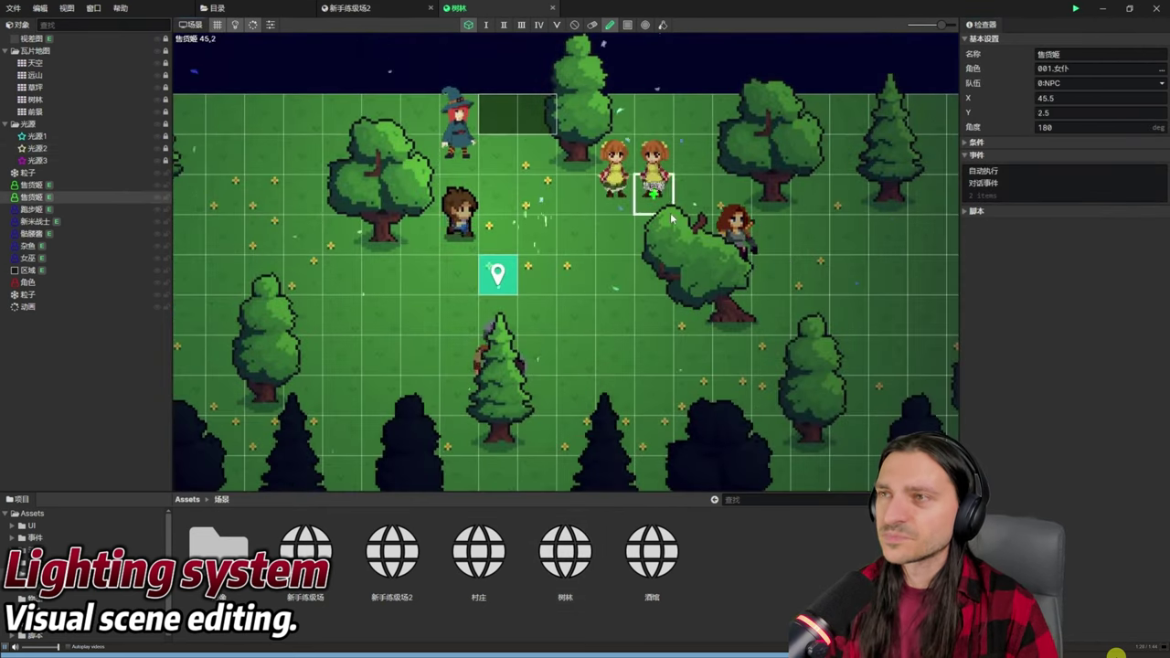
Click around the trailer video, then exit full-screen playback.
left_click(742, 179)
left_click(459, 212)
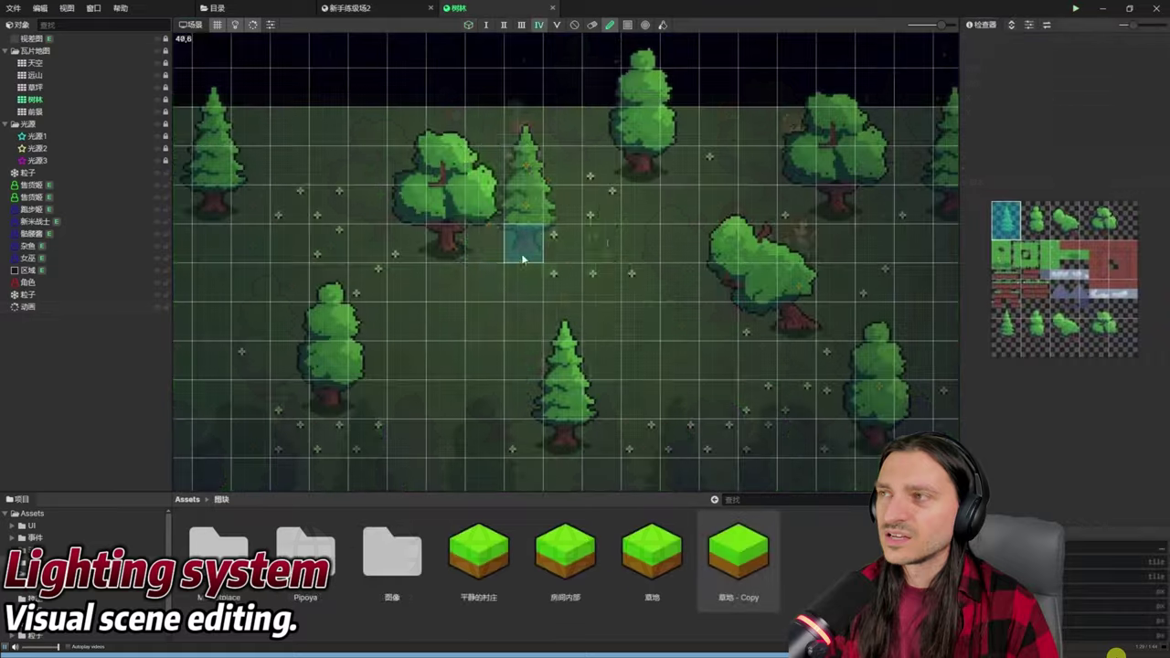
mouse_move(521, 241)
left_mouse_down()
mouse_move(519, 311)
mouse_move(561, 214)
mouse_move(518, 301)
mouse_move(493, 240)
mouse_move(346, 344)
mouse_move(562, 398)
mouse_move(643, 358)
left_mouse_up()
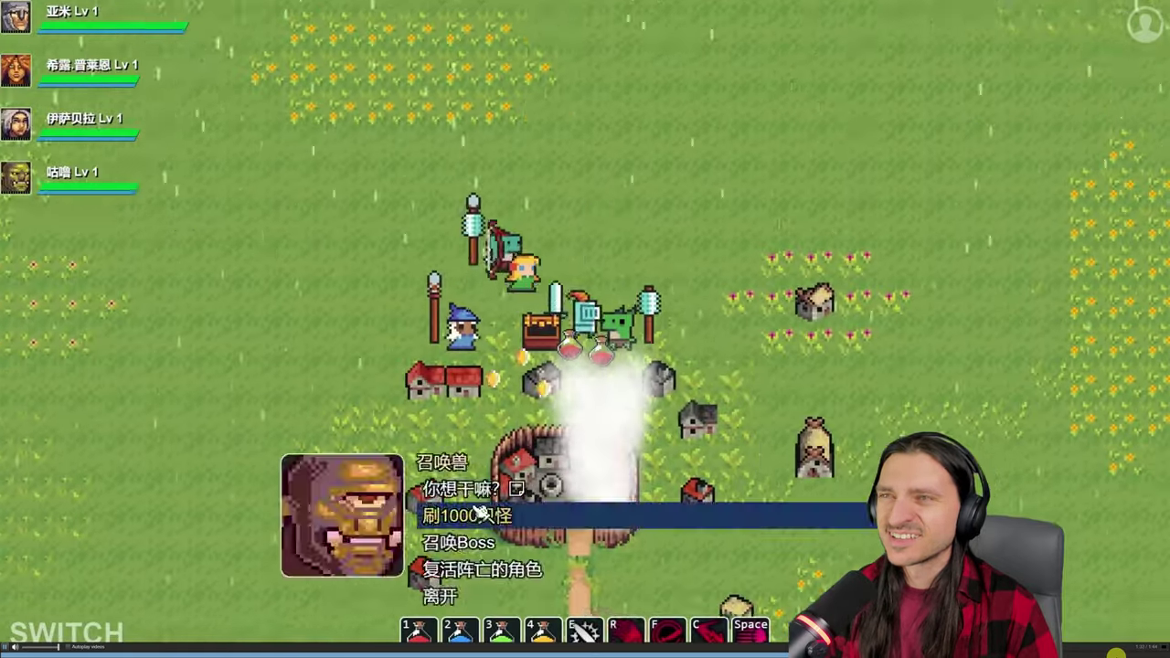
left_click(482, 515)
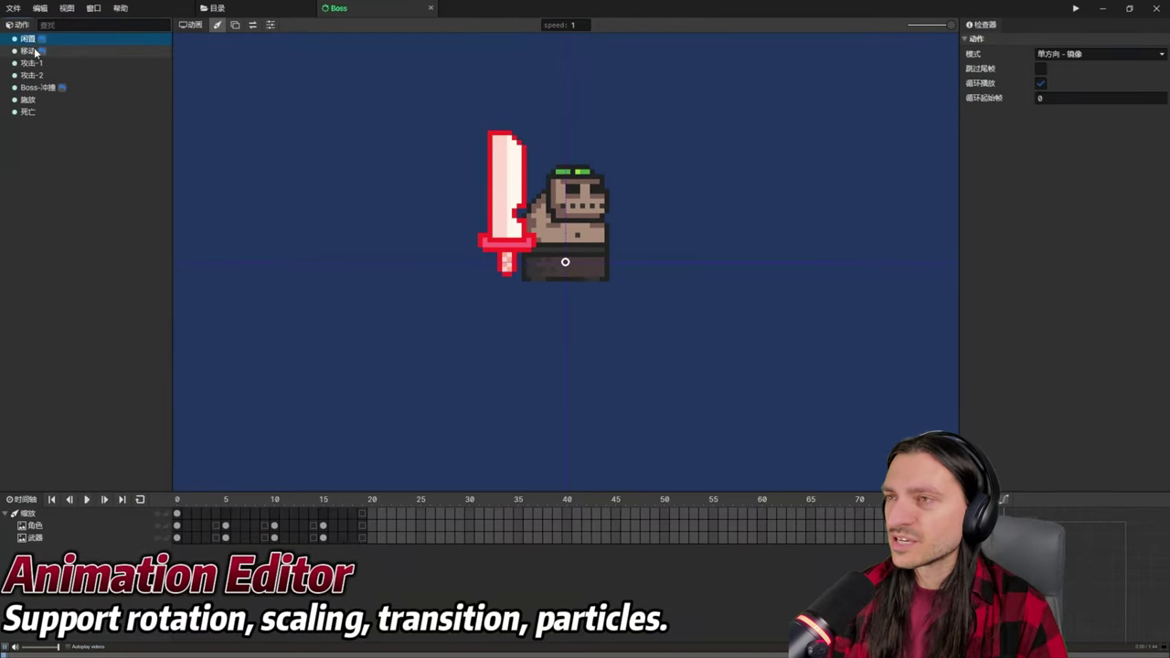
left_click(769, 344)
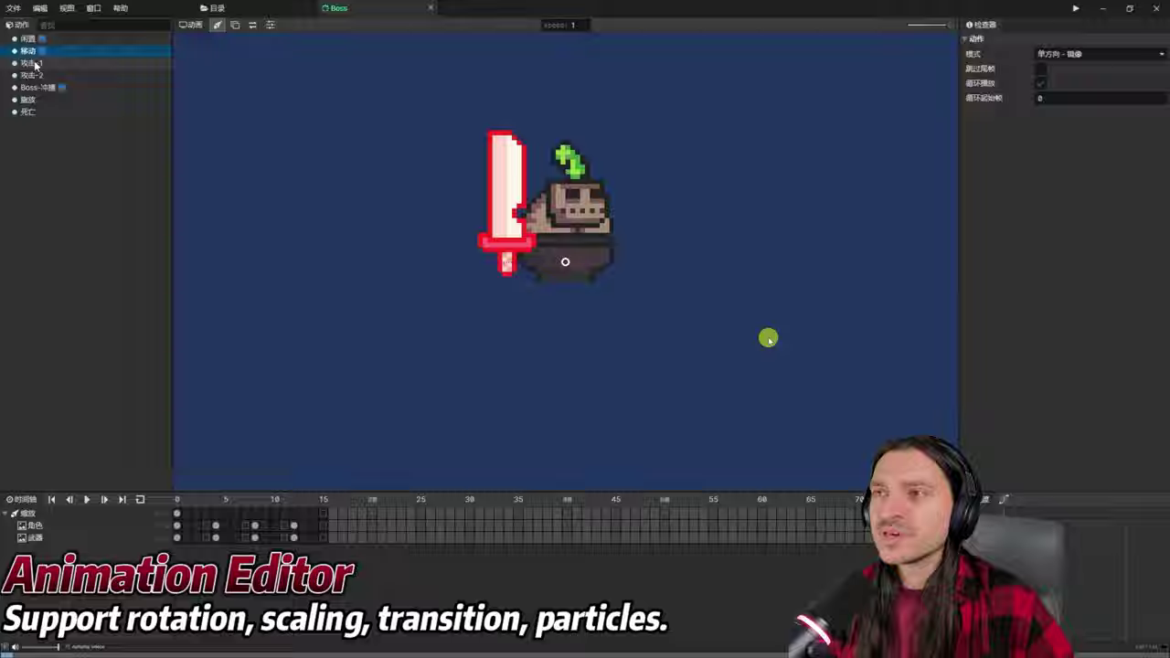
key("Escape")
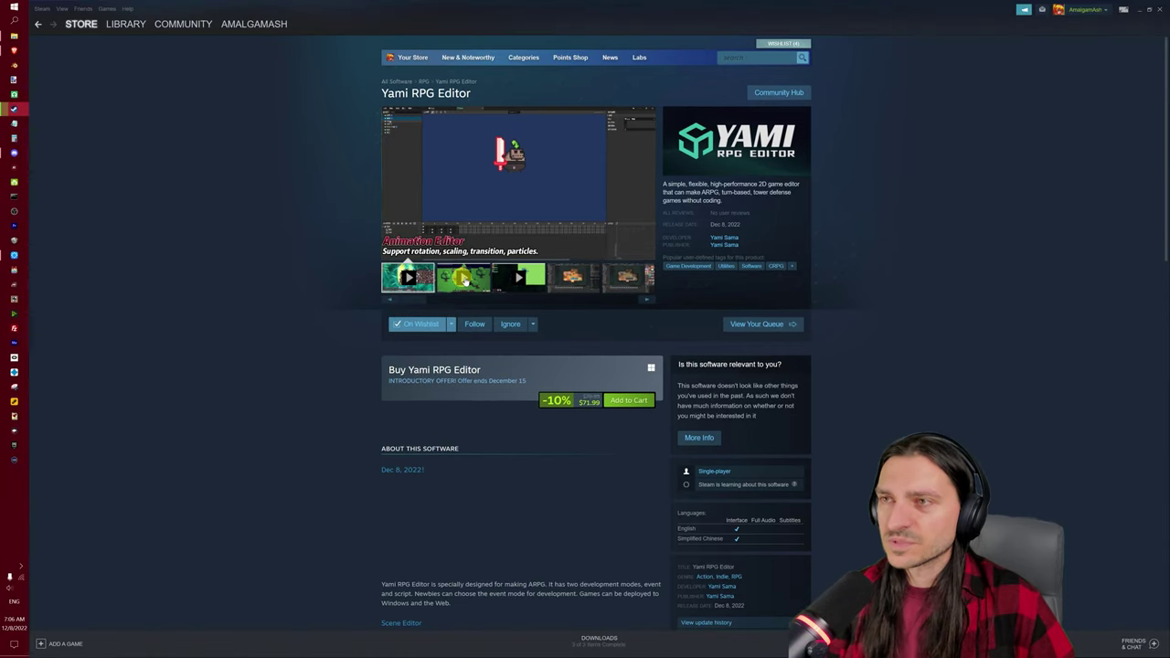
Start the second gallery trailer and switch it to full screen.
left_click(482, 285)
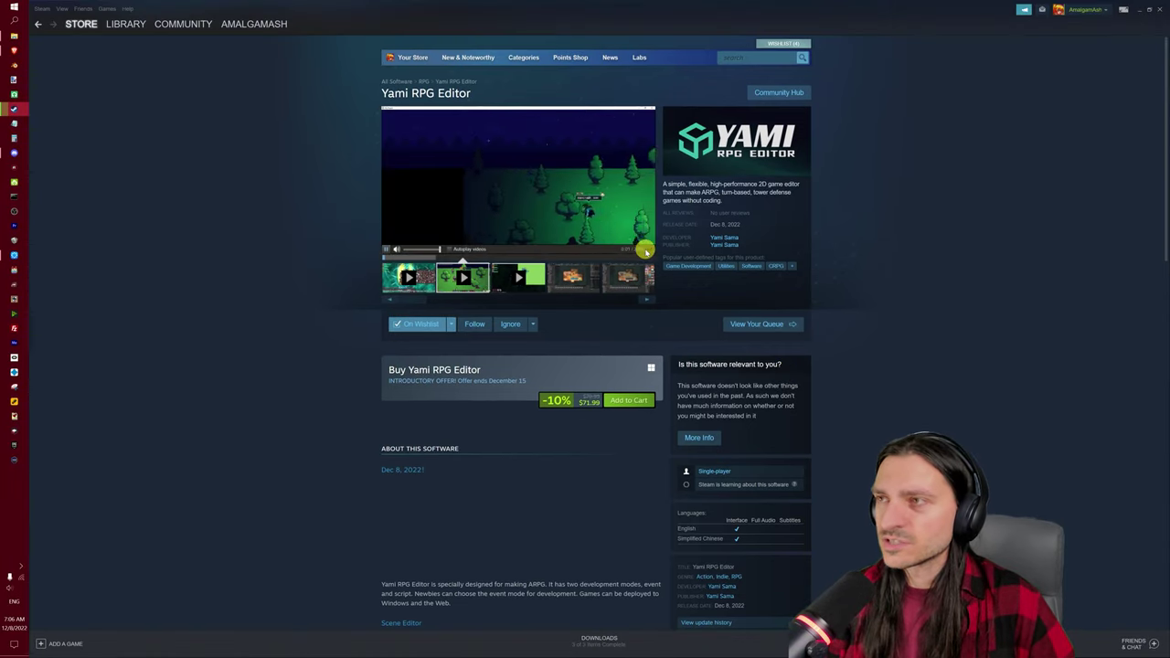
left_click(647, 248)
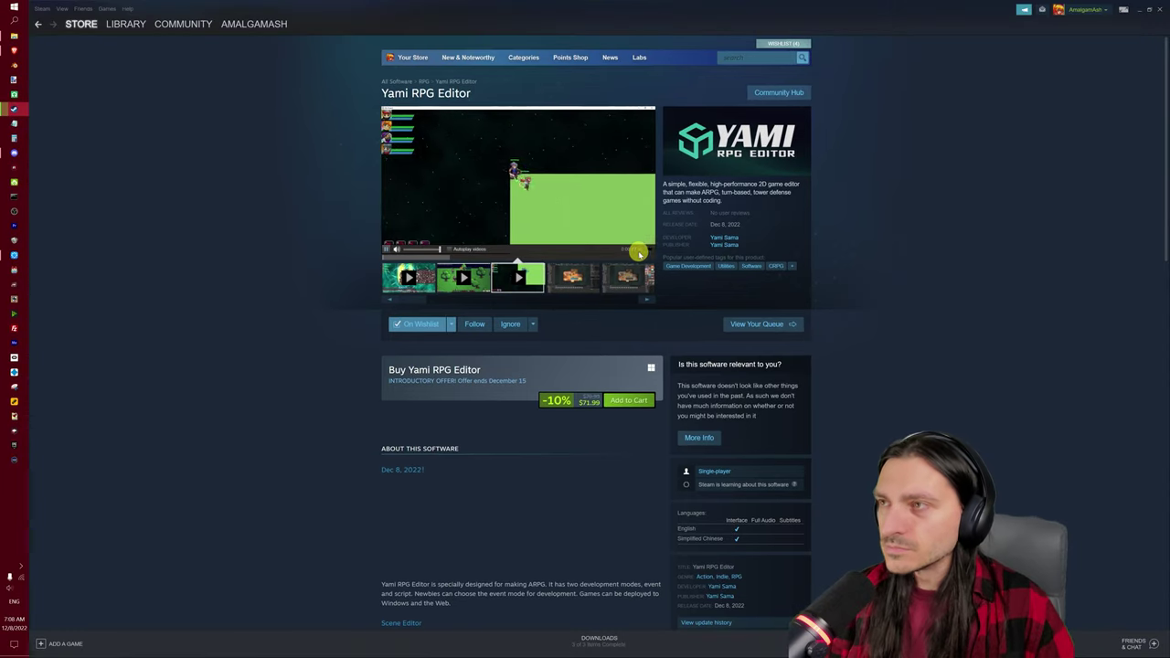
Switch the third trailer, the gameplay footage, to full screen.
left_click(641, 252)
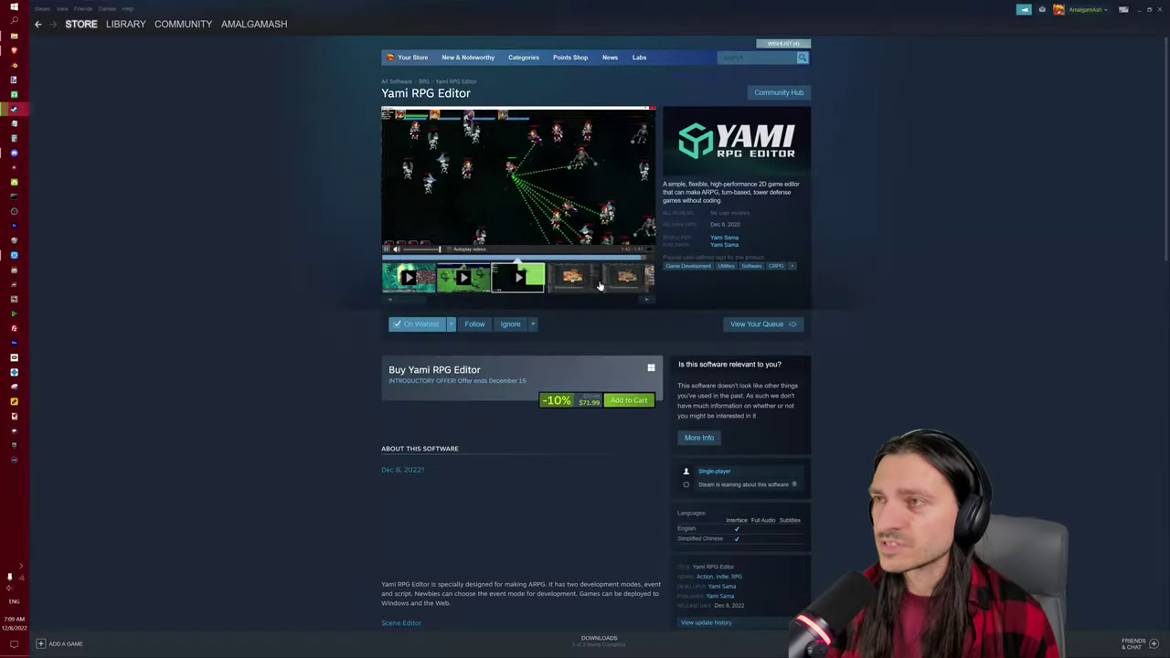
Show the fourth gallery video featuring the tavern map editor.
left_click(591, 282)
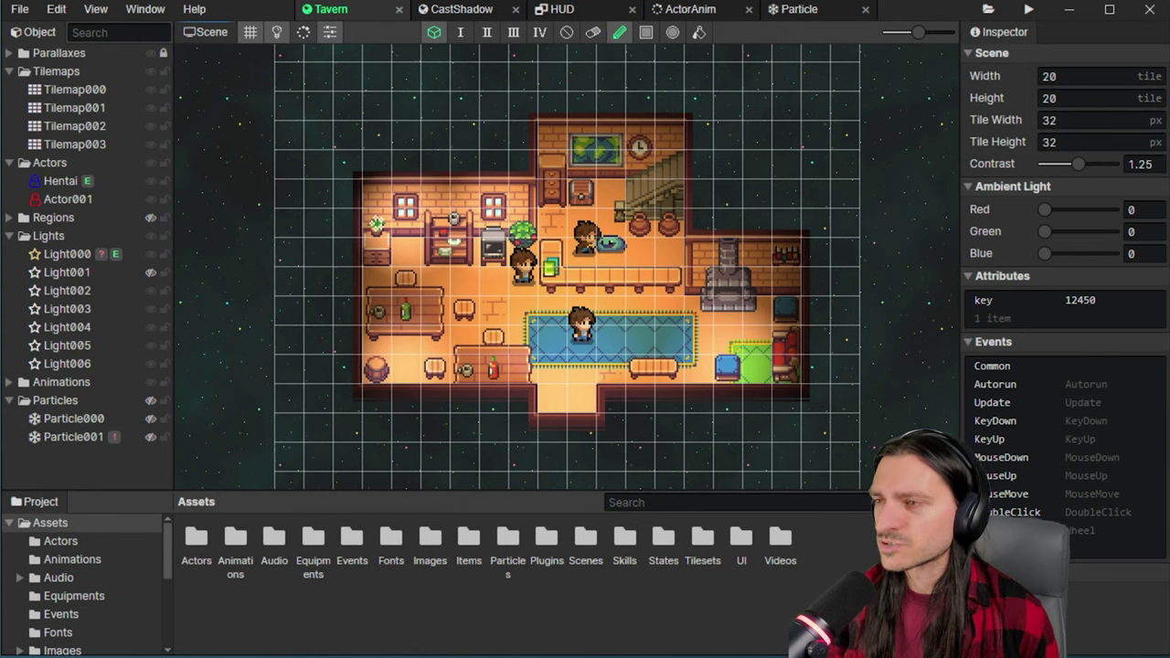
key("3")
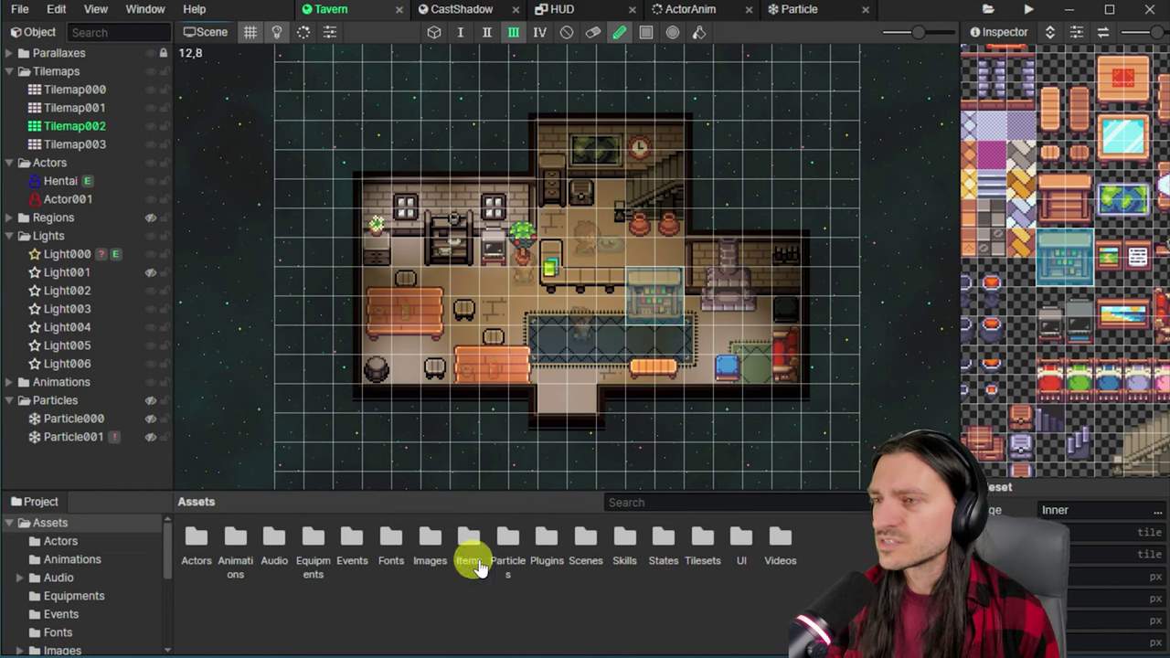
key("0")
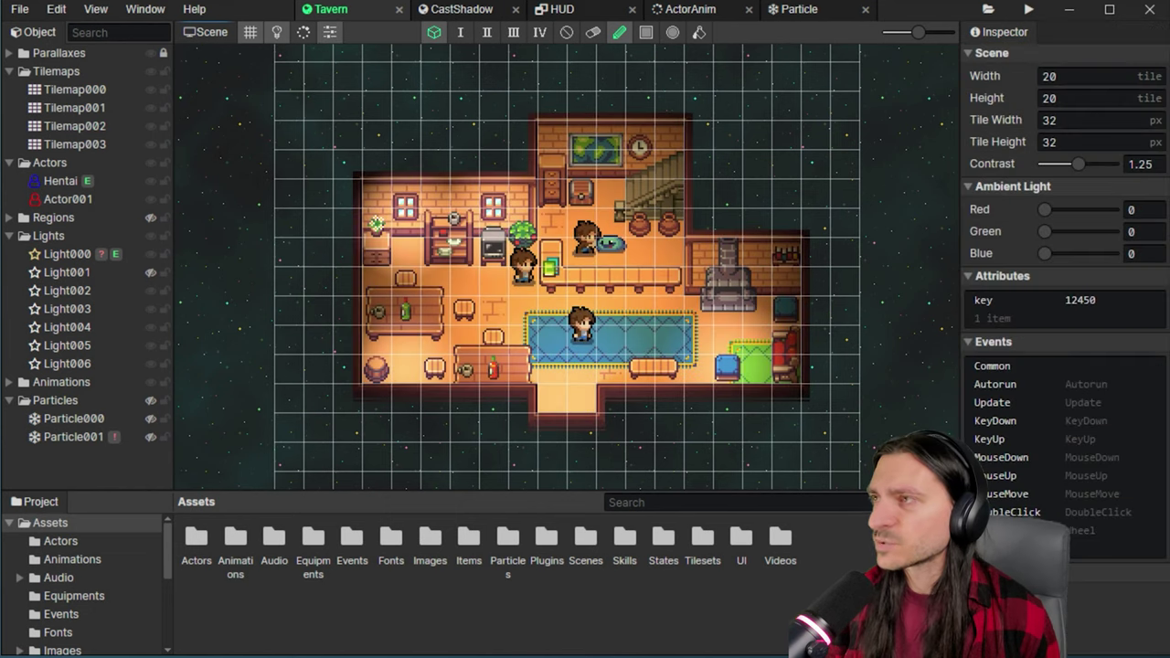
key("3")
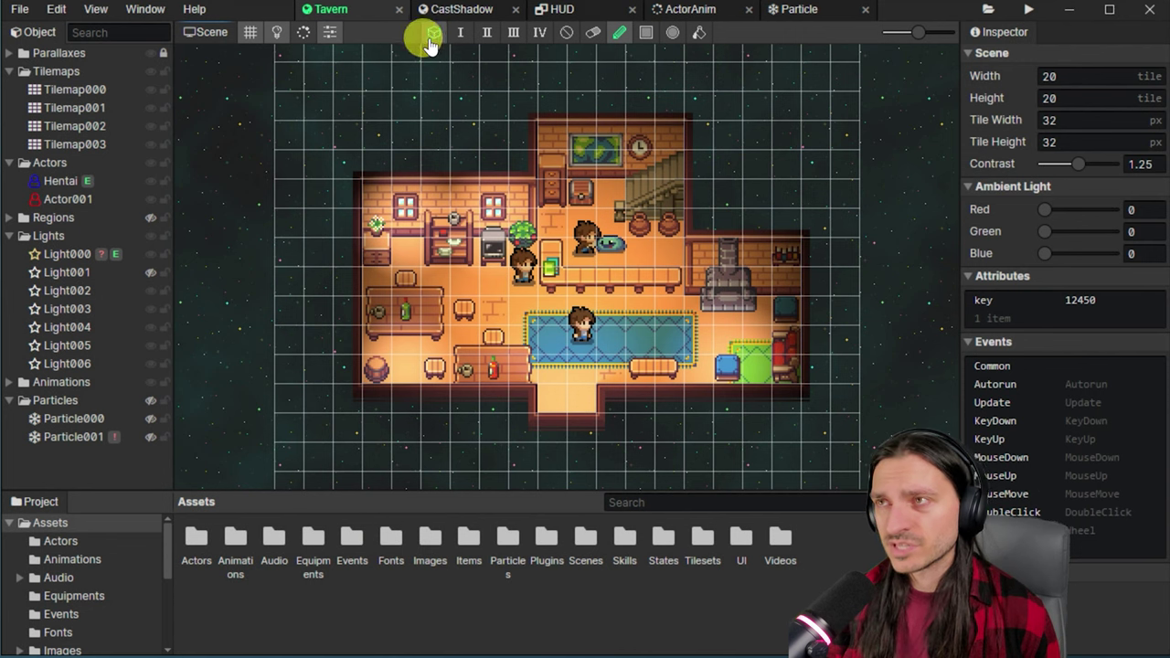
left_click(431, 35)
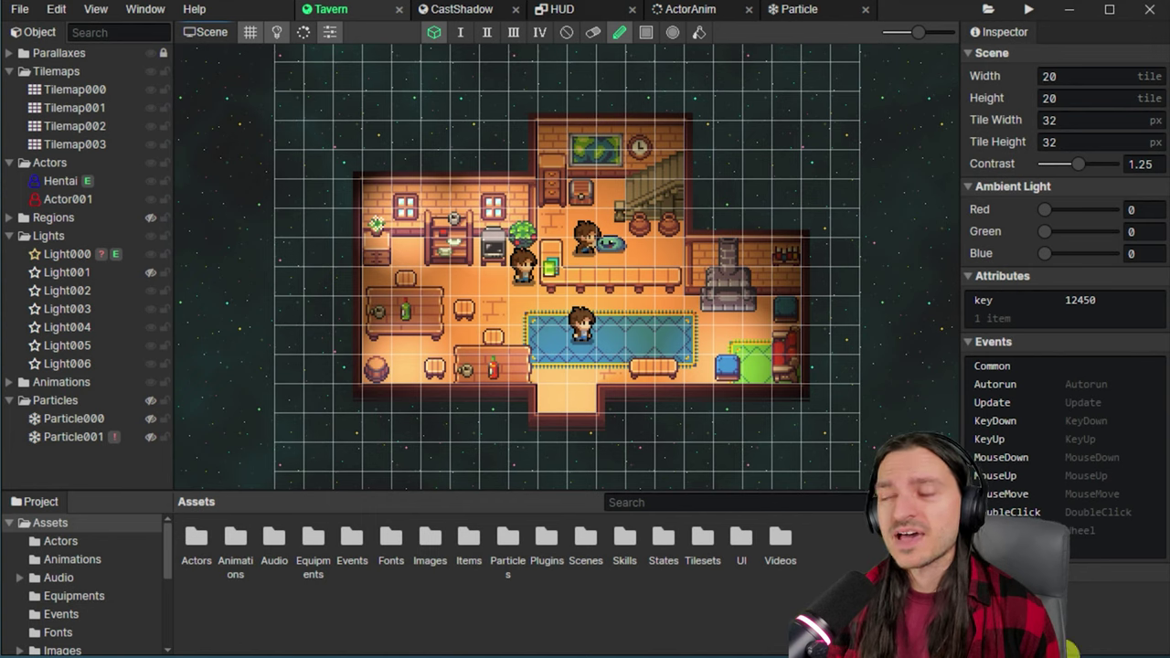
key("3")
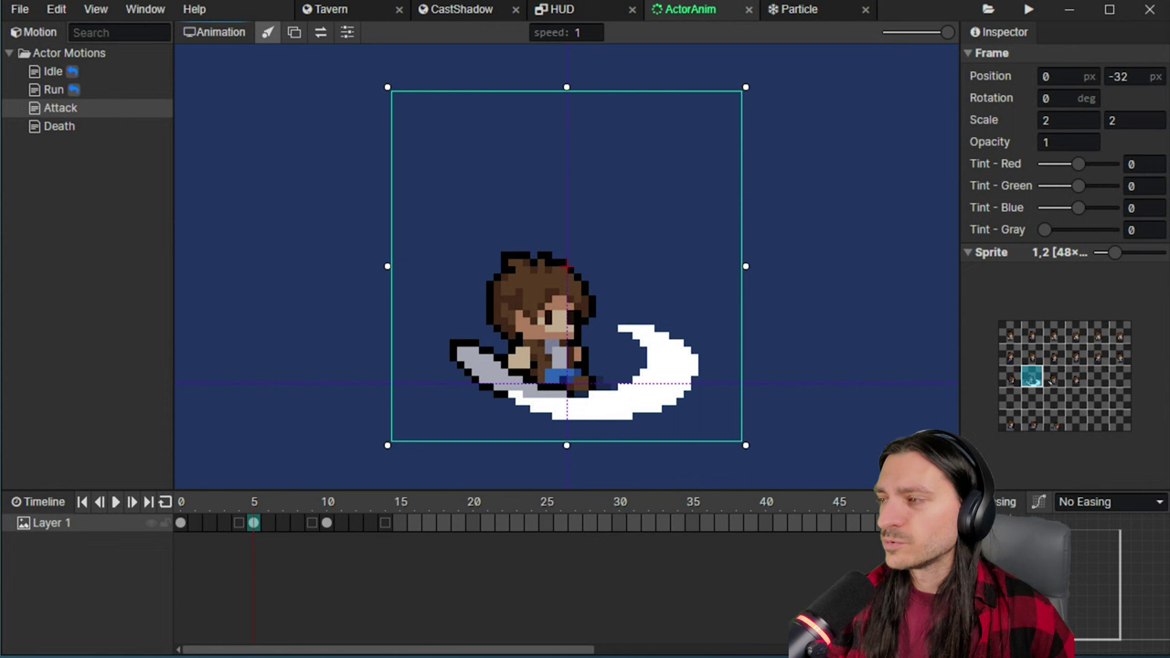
key("ctrl+Tab")
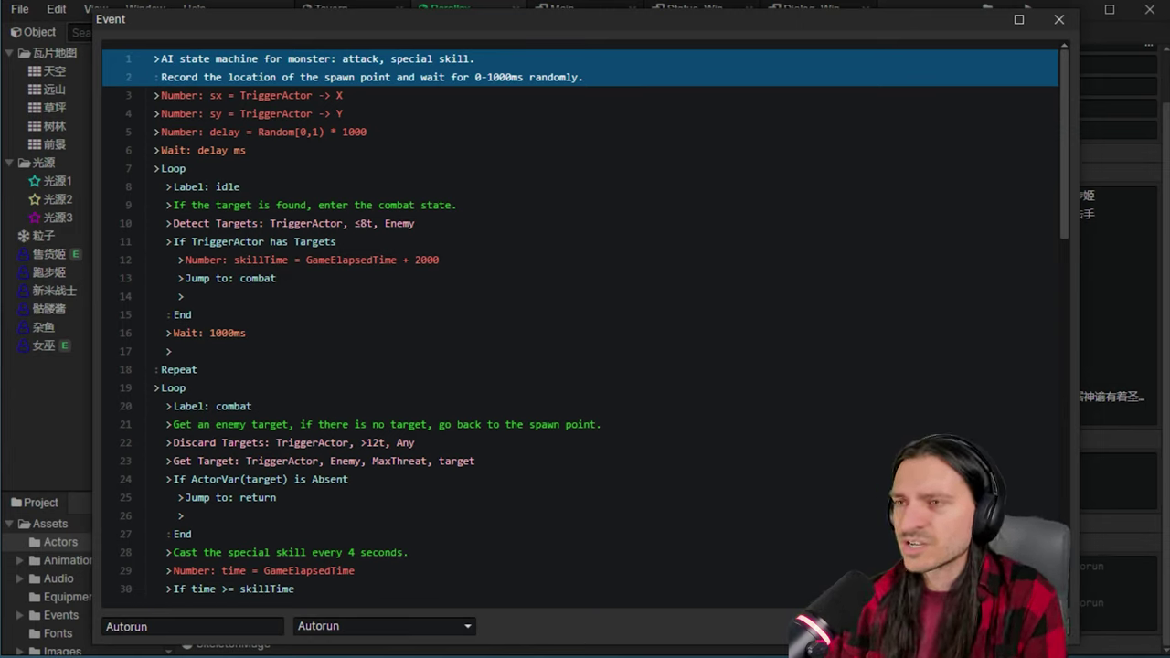
Scroll through the store page to the MovementPath plugin list screenshot.
scroll(580, 323, "down", 10)
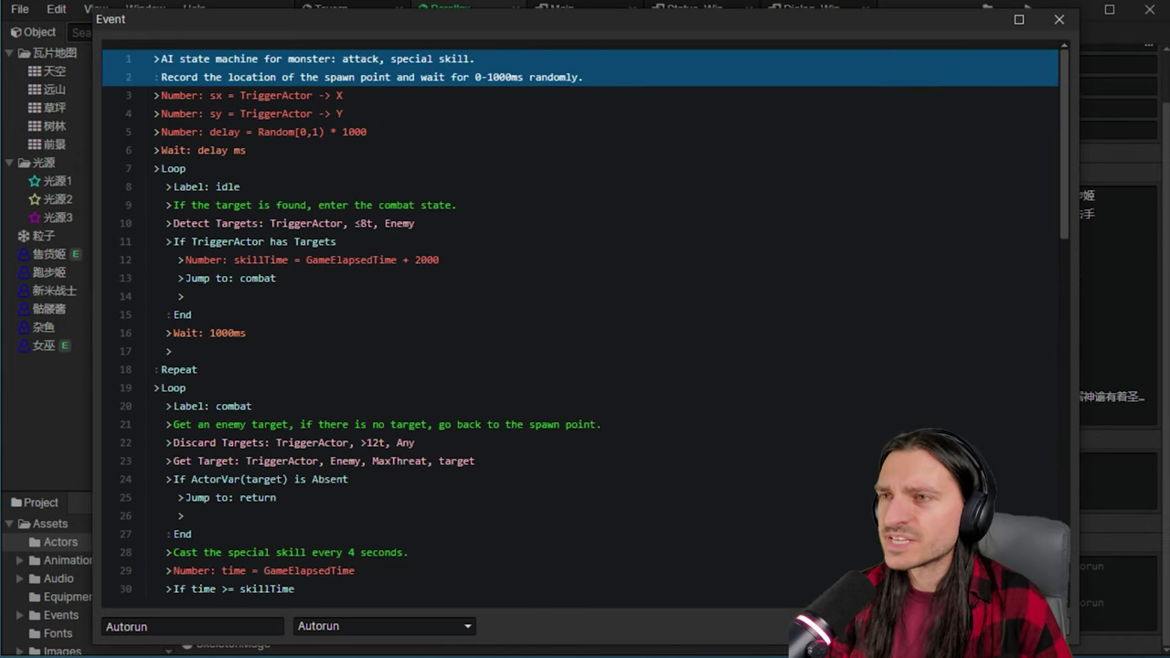
scroll(581, 324, "down", 10)
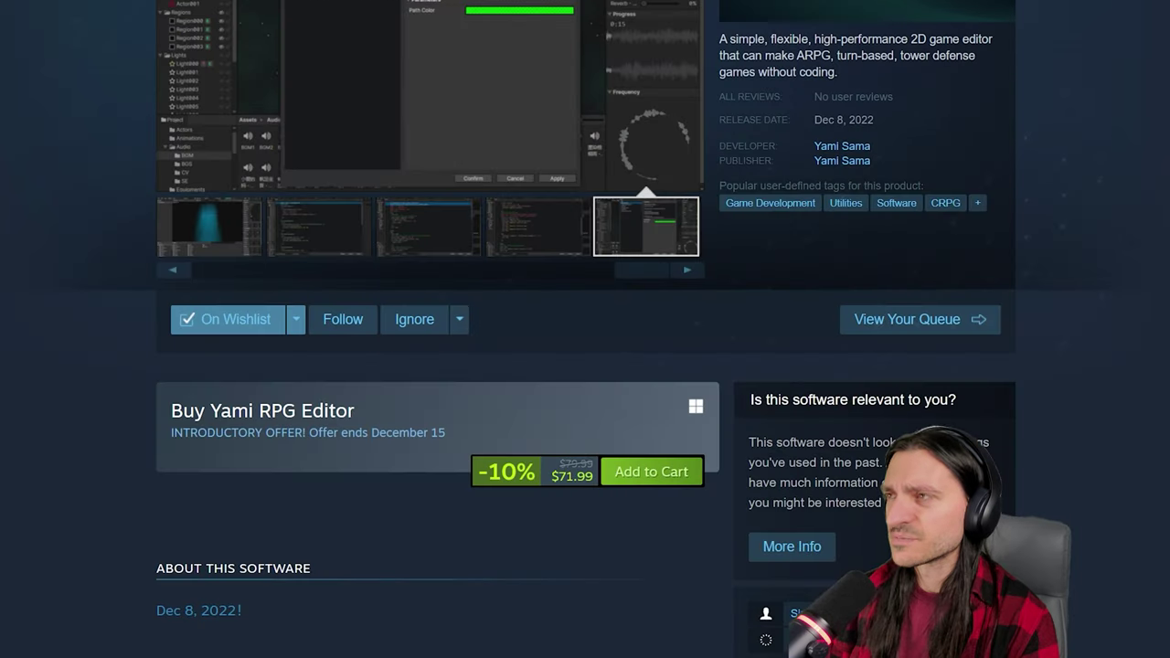
Scroll back up and drag the carousel scrollbar left to the video trailer thumbnails.
scroll(585, 329, "up", 3)
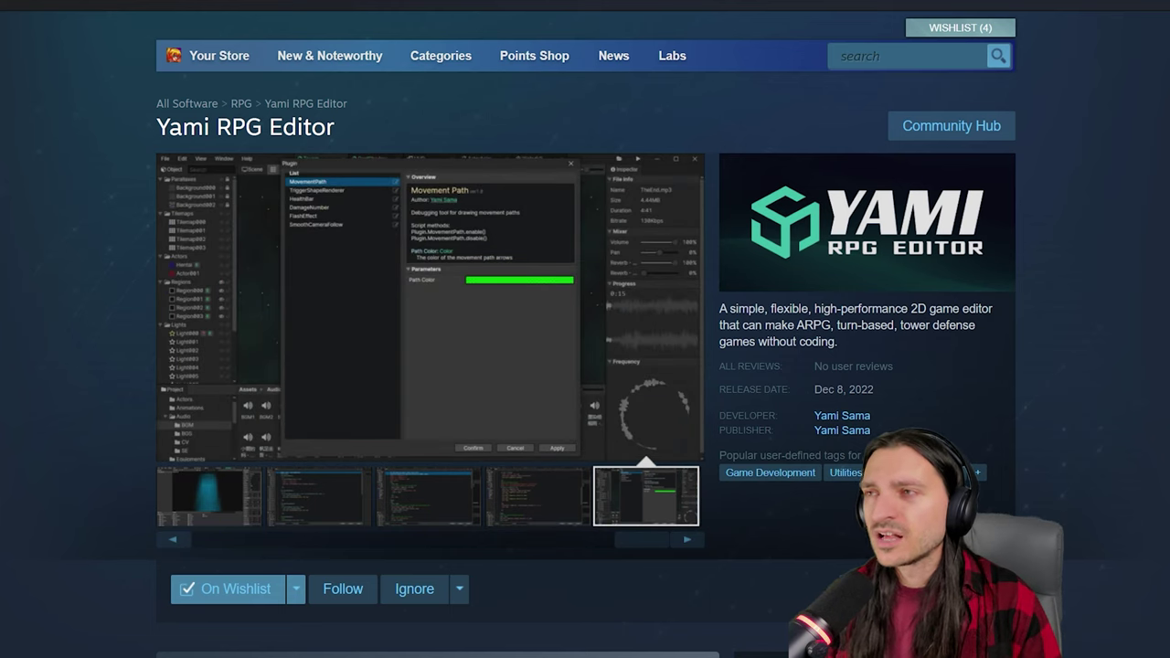
left_click(224, 541)
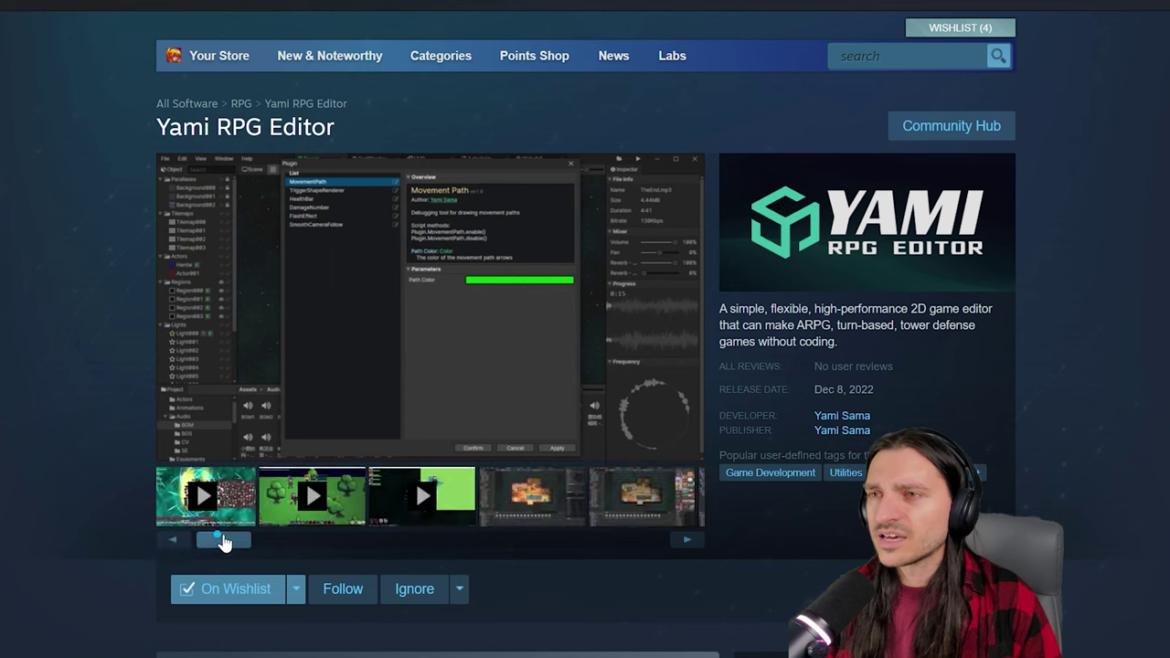
left_click_drag(224, 541, 183, 543)
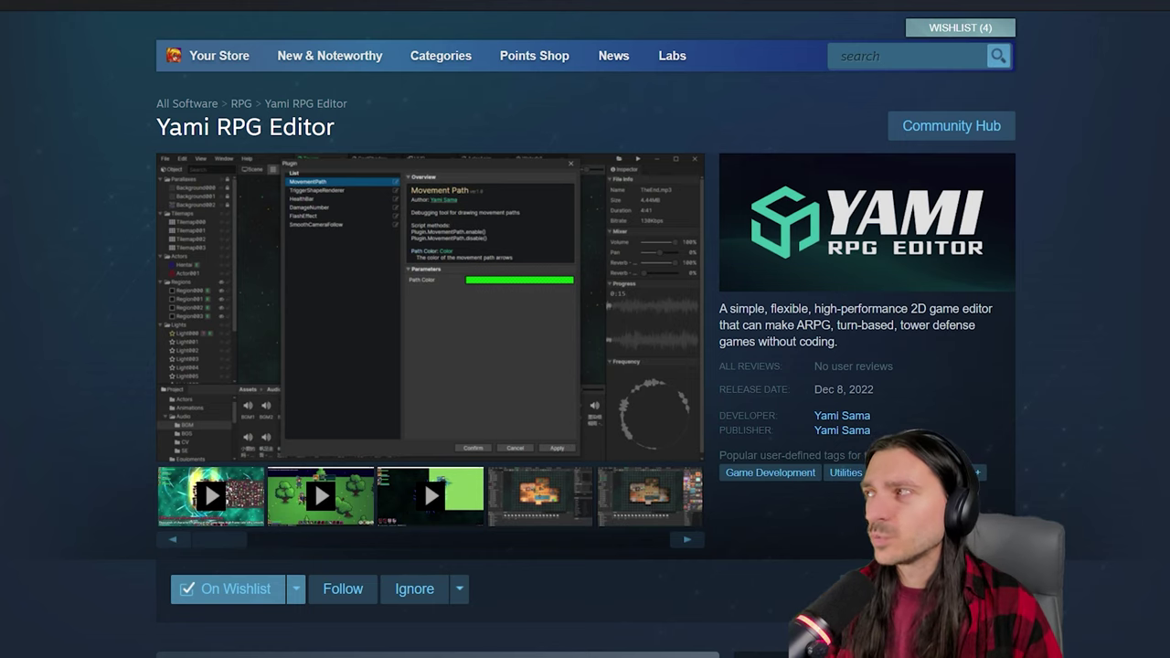
Scroll down past System Requirements and More Like This, then back up to the gallery.
scroll(423, 478, "down", 10)
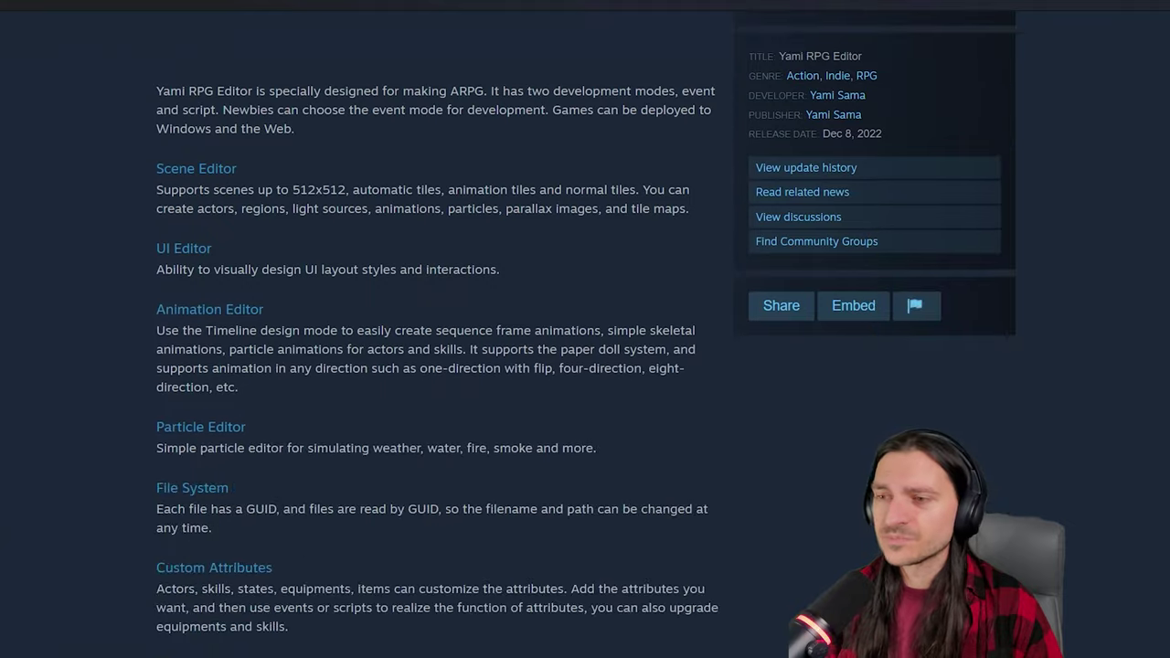
scroll(423, 479, "down", 8)
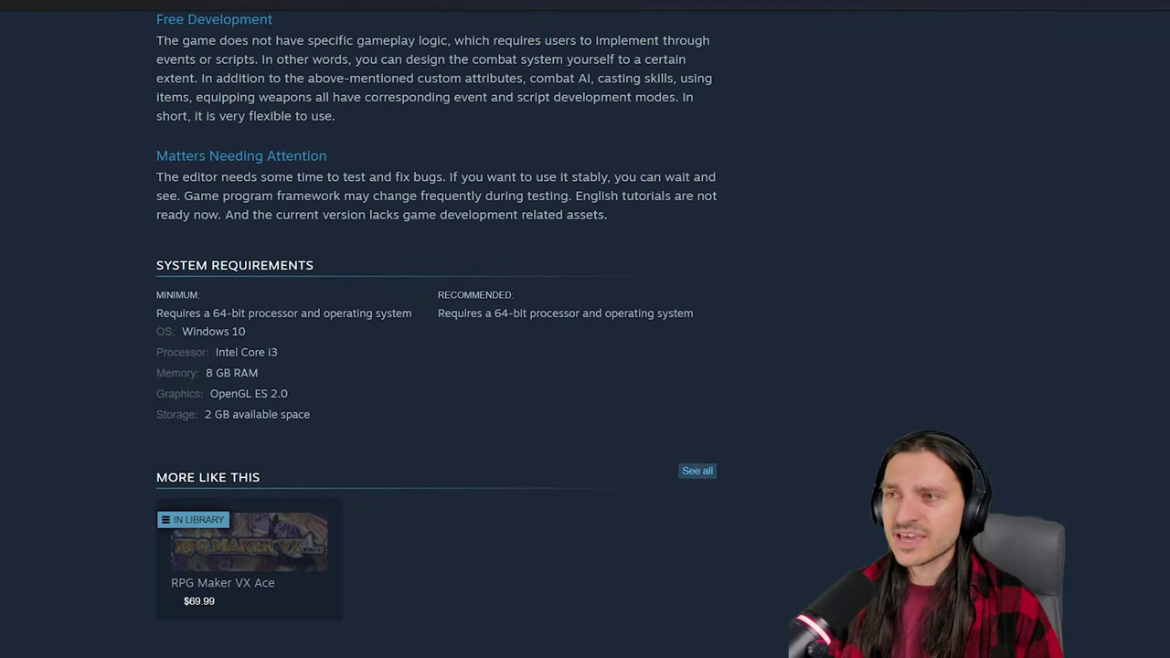
mouse_move(262, 540)
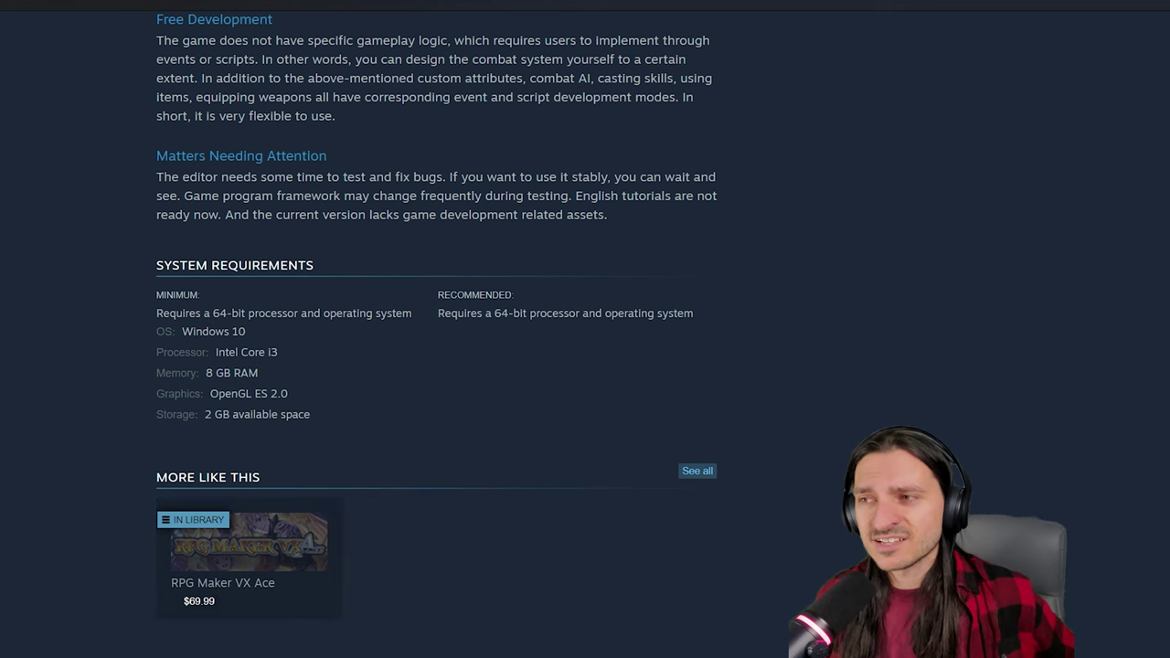
scroll(423, 479, "up", 15)
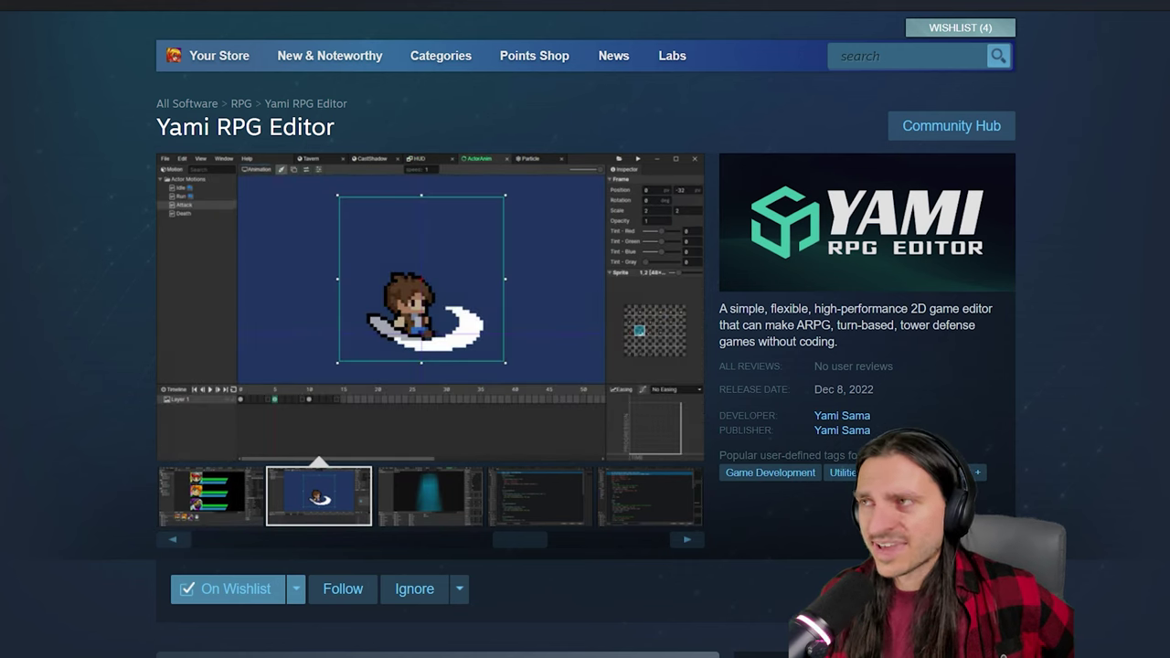
scroll(585, 329, "down", 10)
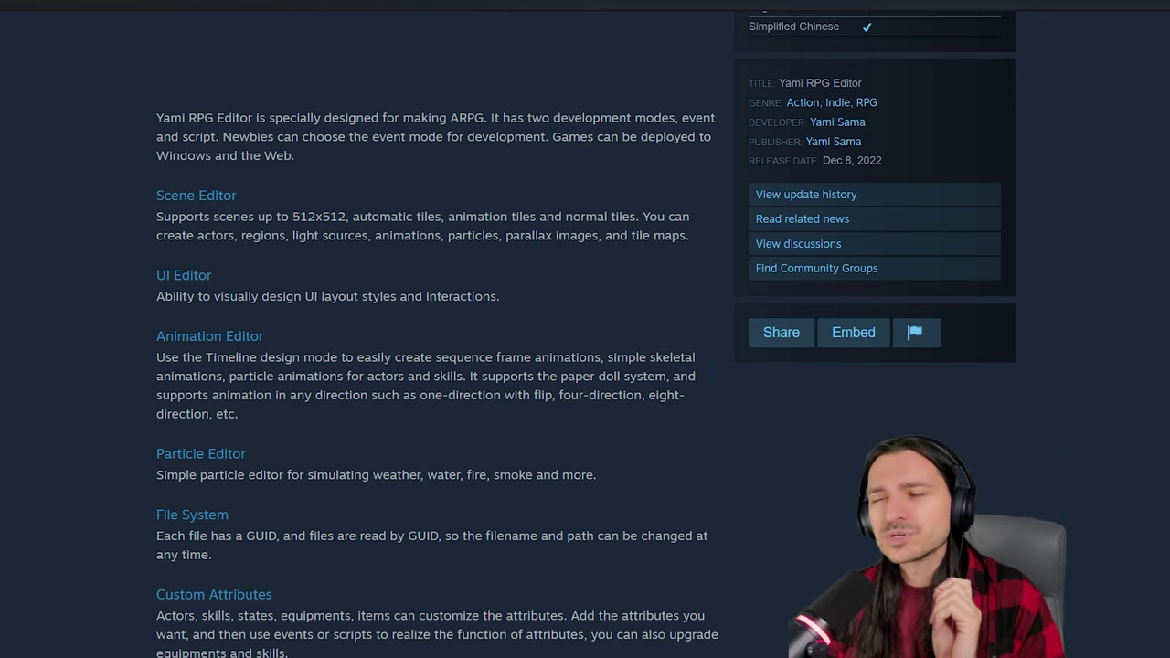
scroll(585, 329, "up", 10)
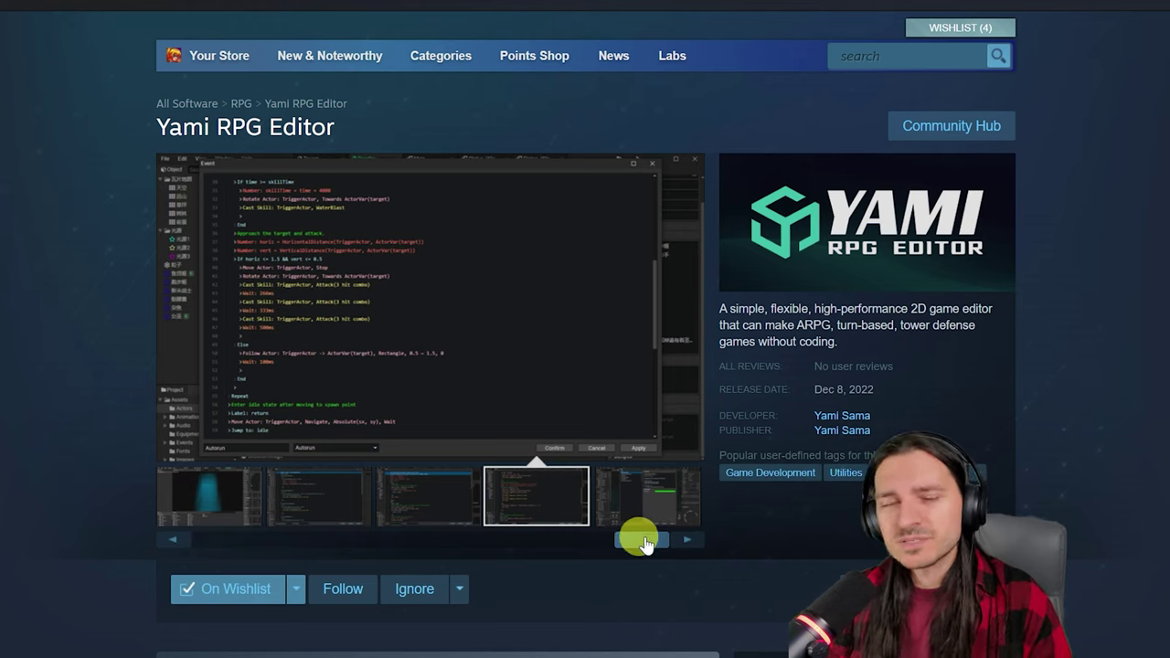
left_click_drag(645, 542, 162, 556)
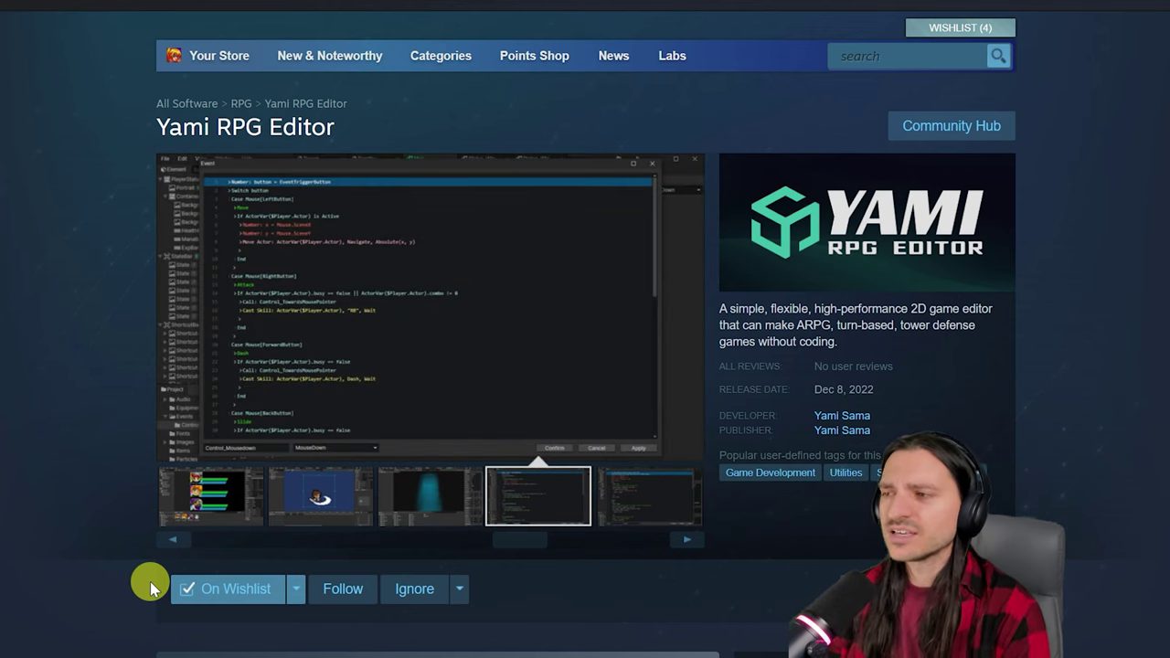
scroll(150, 581, "down", 4)
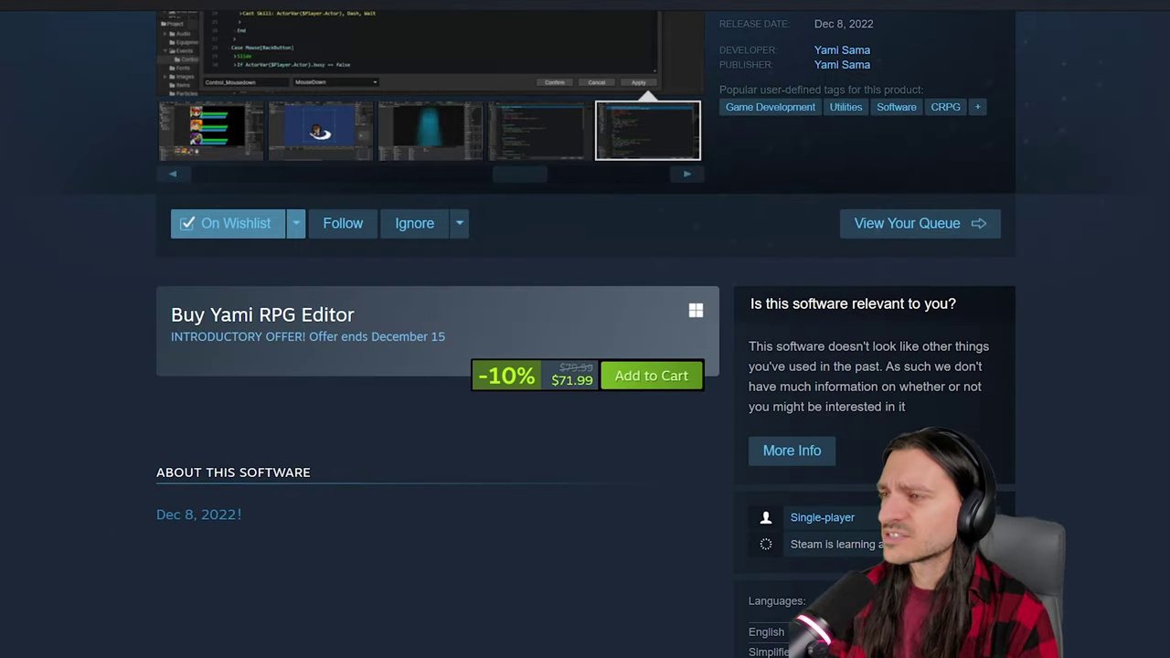
scroll(585, 334, "down", 5)
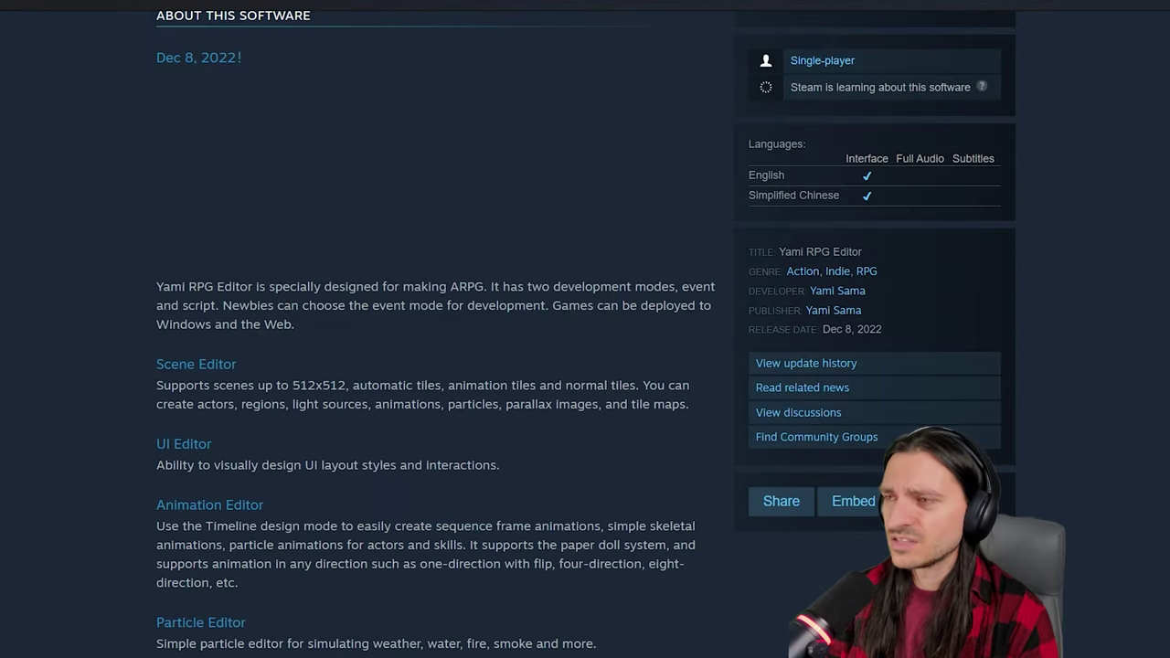
scroll(585, 334, "up", 9)
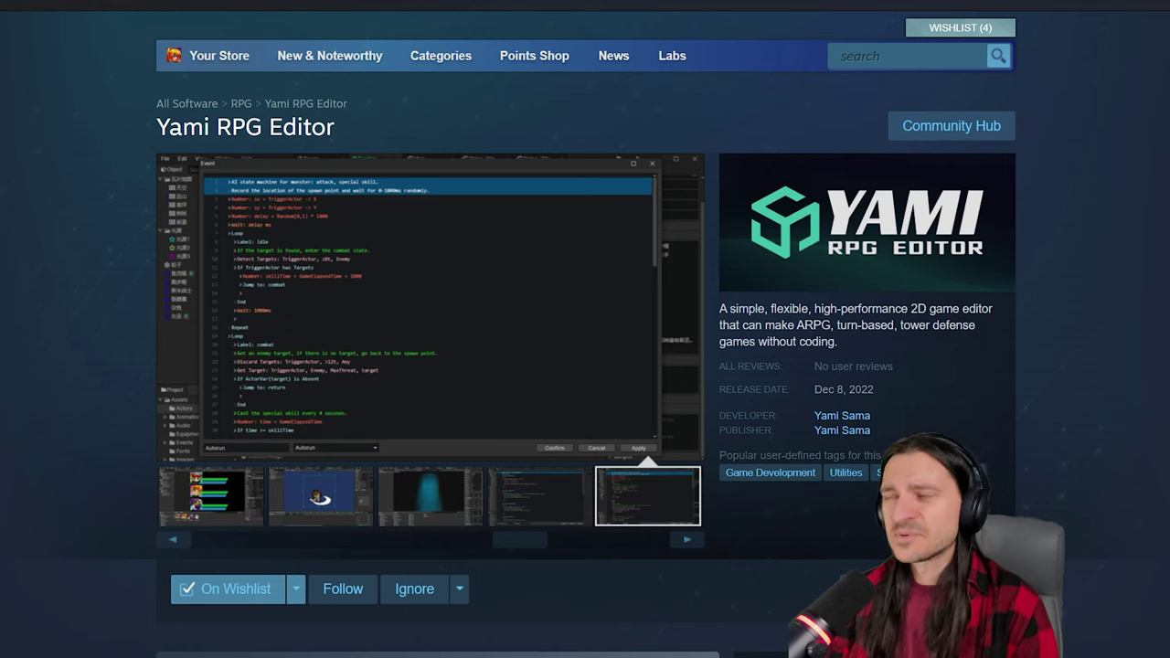